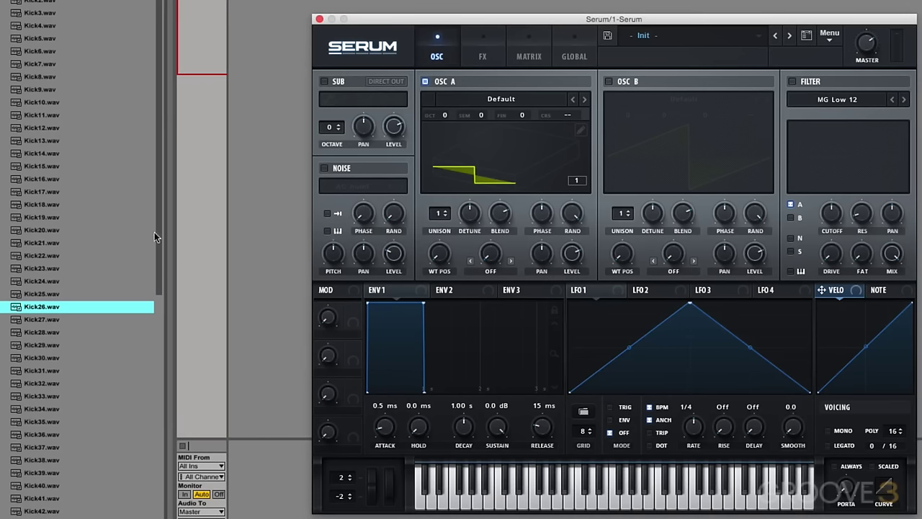
Step: Highlight Kick3.wav in the browser's list of kick samples
{"action": "scroll", "coordinate": [98, 244], "scroll_direction": "down", "scroll_amount": 2}
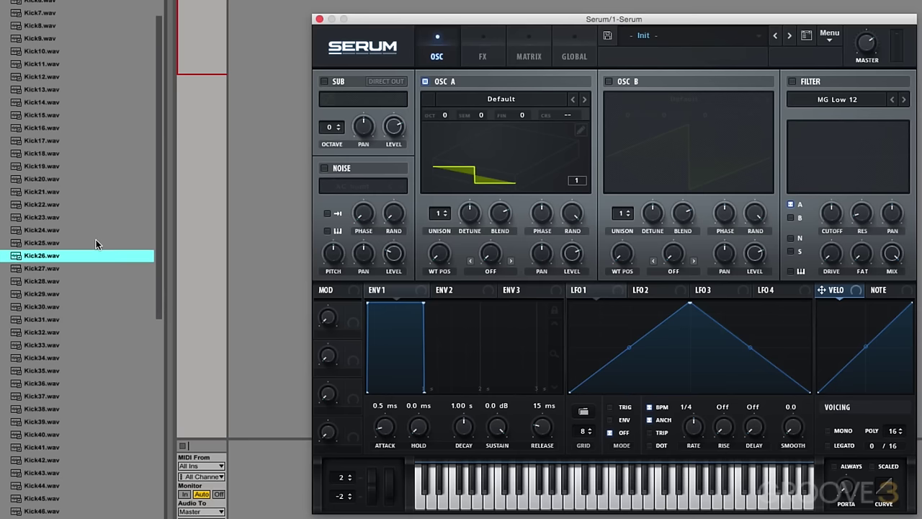
{"action": "scroll", "coordinate": [85, 238], "scroll_direction": "up", "scroll_amount": 2}
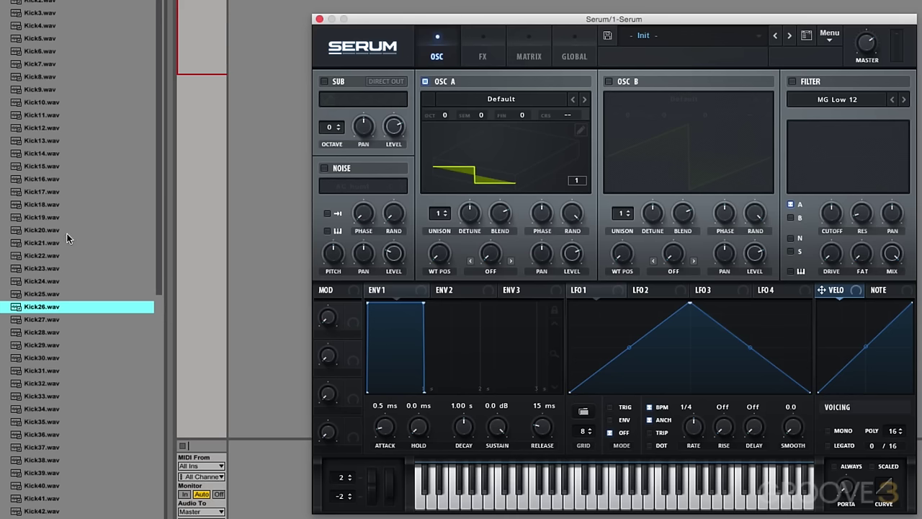
{"action": "left_click", "coordinate": [61, 231]}
{"action": "key", "text": "Up"}
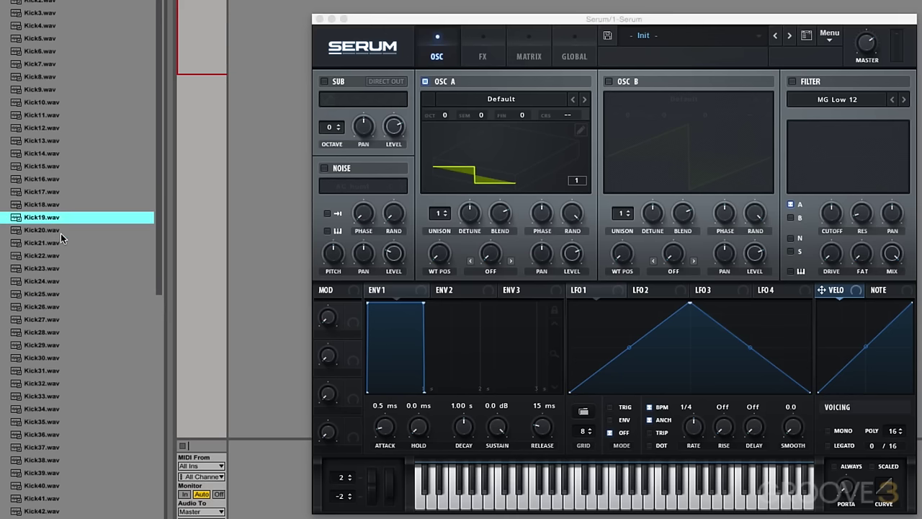
{"action": "key", "text": "Up"}
{"action": "key", "text": "Up"}
{"action": "key", "text": "Up"}
{"action": "key", "text": "Up"}
{"action": "key", "text": "Up"}
{"action": "key", "text": "Up"}
{"action": "key", "text": "Up"}
{"action": "key", "text": "Up"}
{"action": "key", "text": "Up"}
{"action": "key", "text": "Up"}
{"action": "key", "text": "Up"}
{"action": "key", "text": "Up"}
{"action": "key", "text": "Up"}
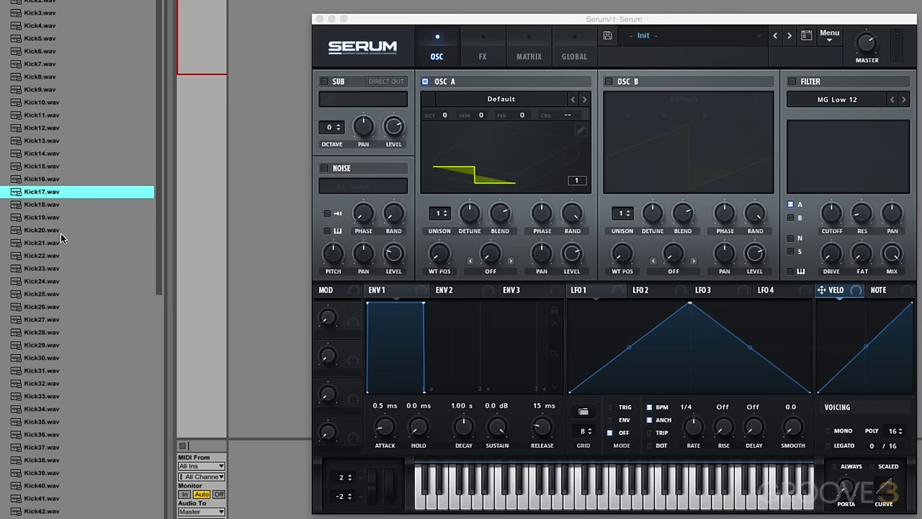
{"action": "key", "text": "Up"}
{"action": "key", "text": "Up"}
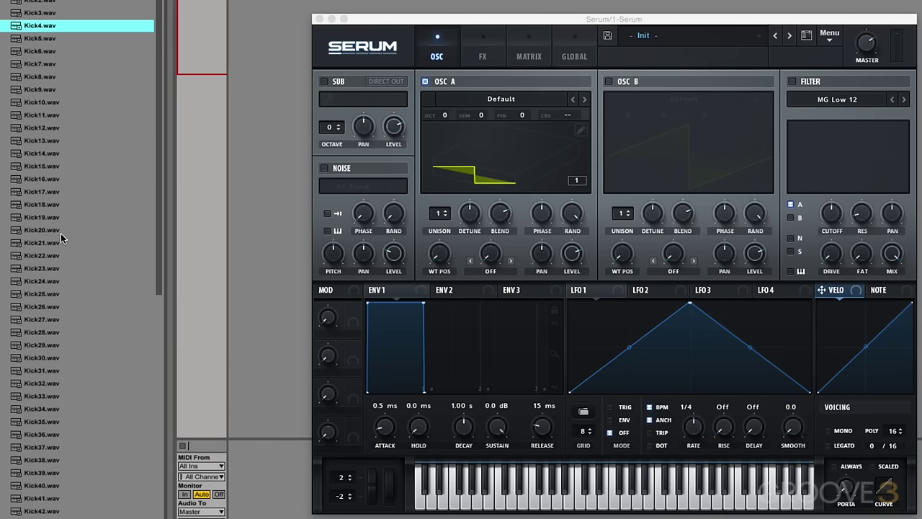
{"action": "key", "text": "Up"}
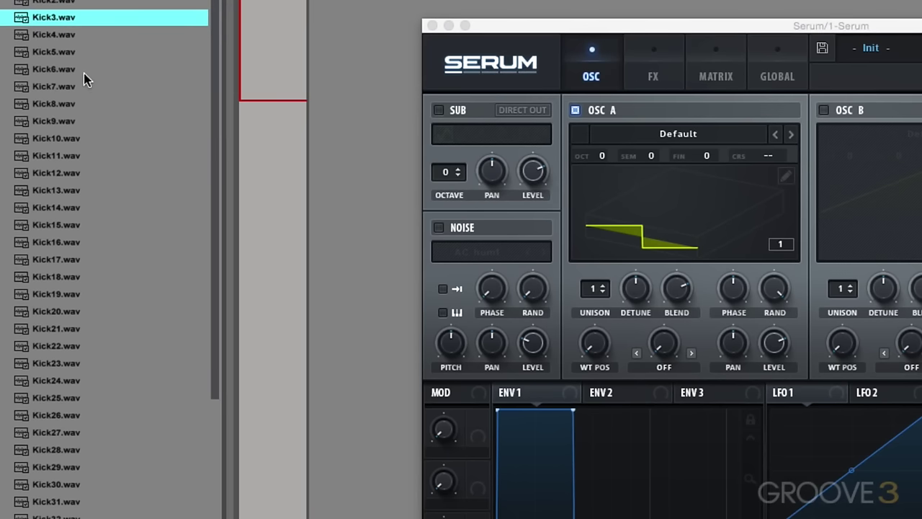
Step: Hold Kick3.wav over oscillator A to compare constant framesize, FFT 512/2048 and dynamic pitch follow modes
{"action": "left_click_drag", "start_coordinate": [50, 19], "coordinate": [684, 175]}
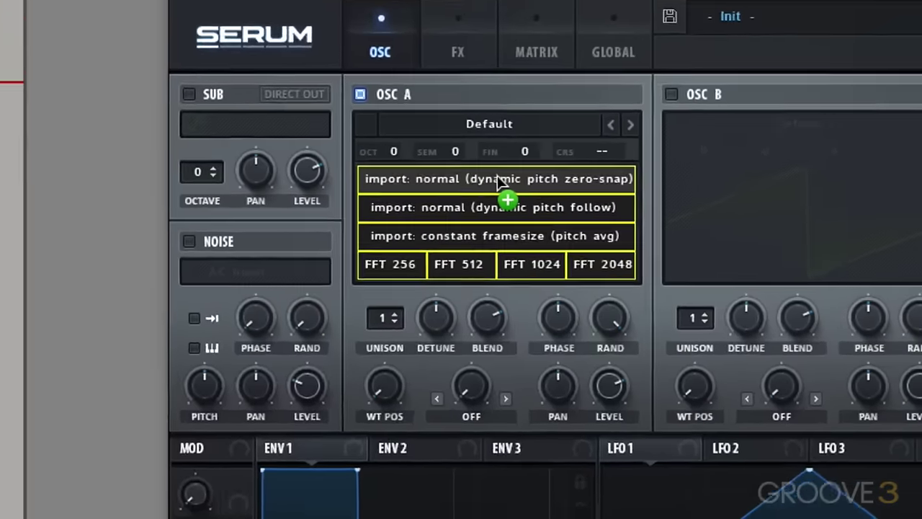
{"action": "left_click_drag", "start_coordinate": [497, 179], "coordinate": [476, 239]}
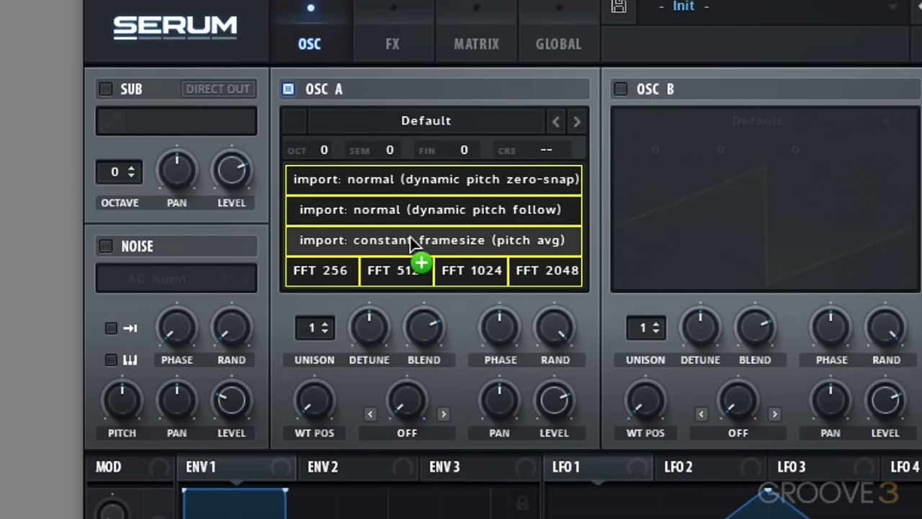
{"action": "left_click_drag", "start_coordinate": [410, 240], "coordinate": [538, 279]}
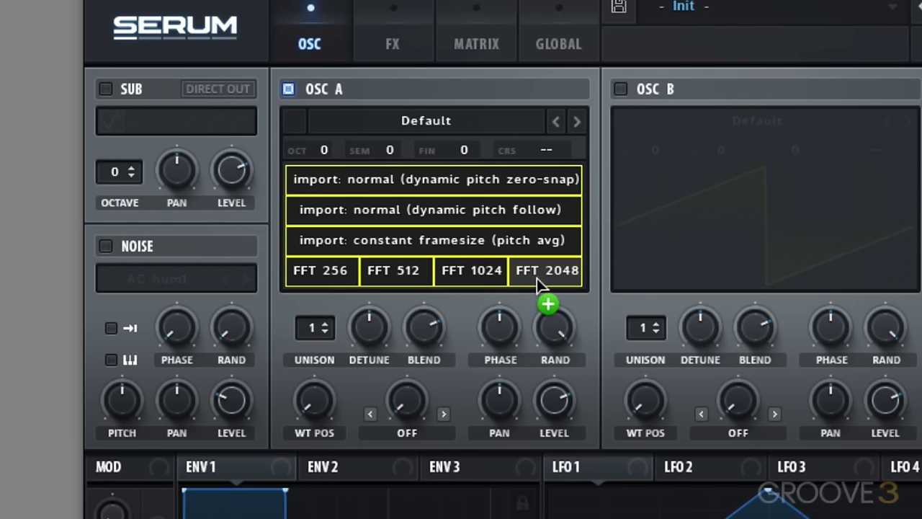
{"action": "left_click_drag", "start_coordinate": [537, 278], "coordinate": [414, 275]}
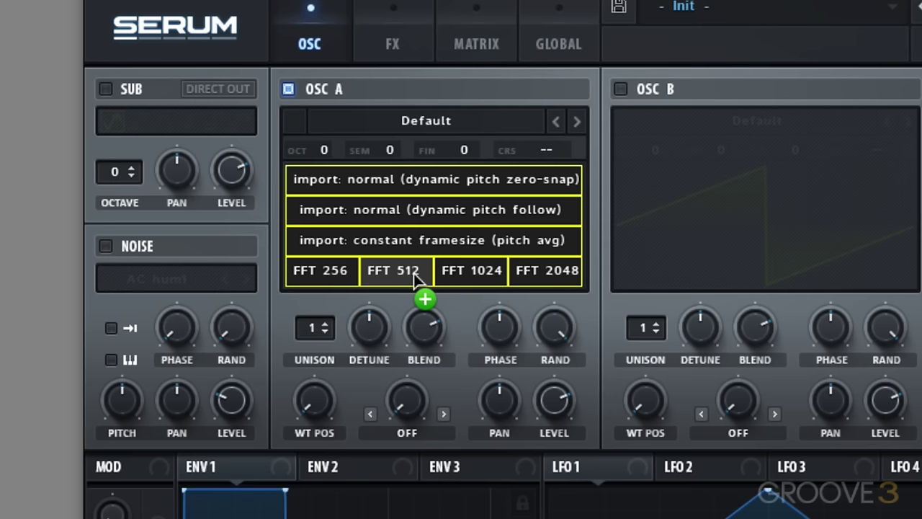
{"action": "left_click_drag", "start_coordinate": [413, 273], "coordinate": [418, 191]}
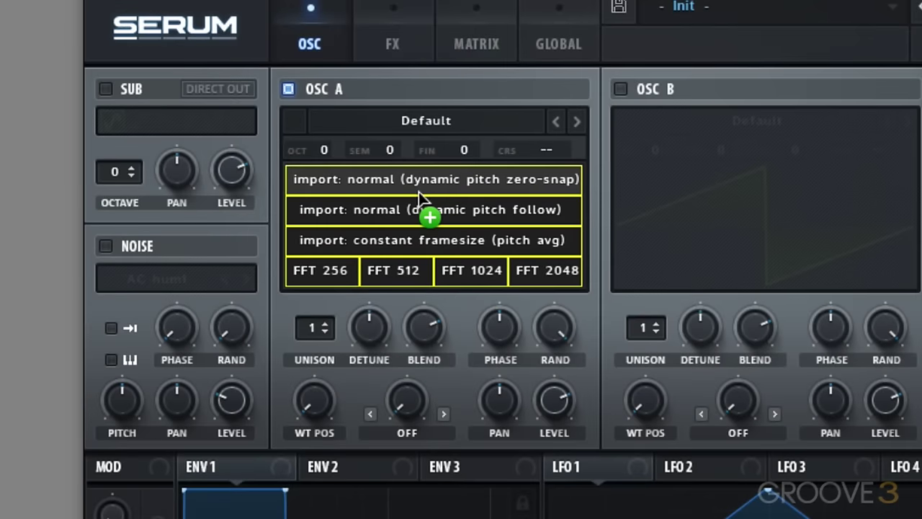
{"action": "left_click_drag", "start_coordinate": [419, 192], "coordinate": [493, 219]}
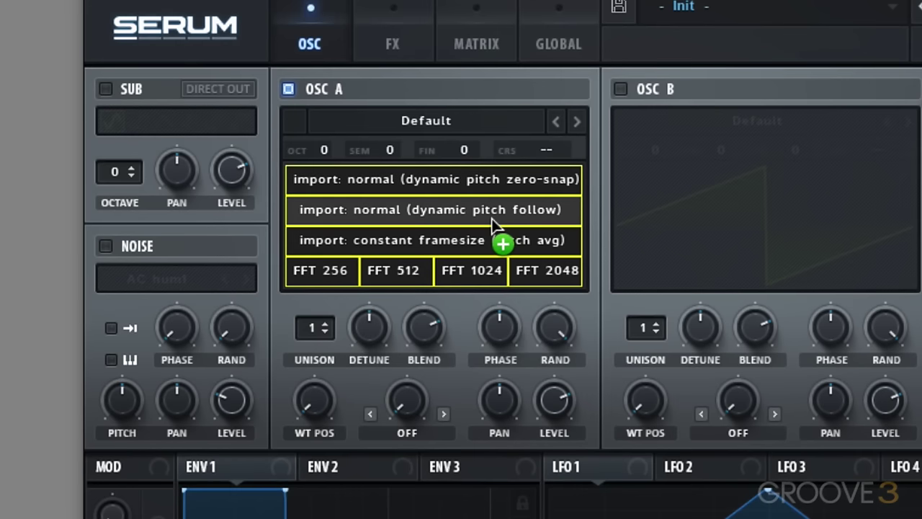
{"action": "left_click_drag", "start_coordinate": [492, 217], "coordinate": [489, 218]}
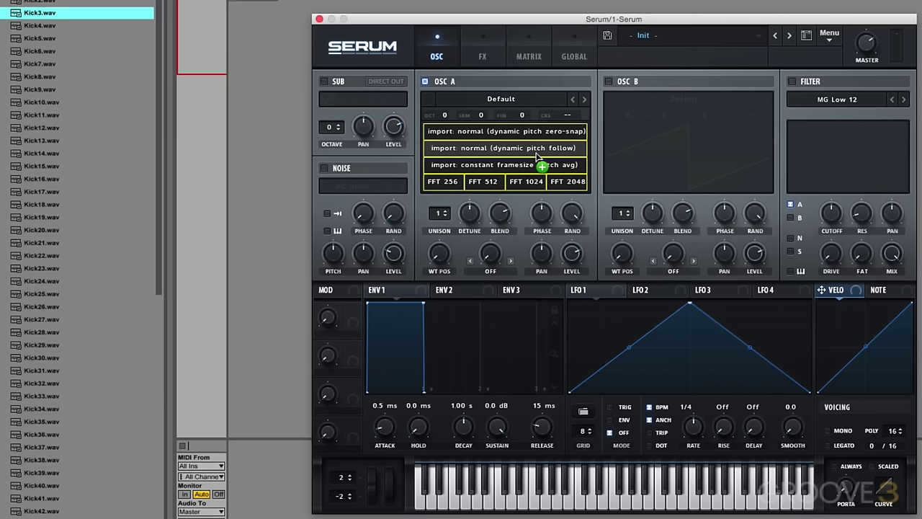
{"action": "left_click_drag", "start_coordinate": [535, 155], "coordinate": [474, 149]}
Step: Drop Kick3.wav as a dynamic pitch follow wavetable and raise WT POS to about 8
{"action": "left_click_drag", "start_coordinate": [474, 149], "coordinate": [474, 150]}
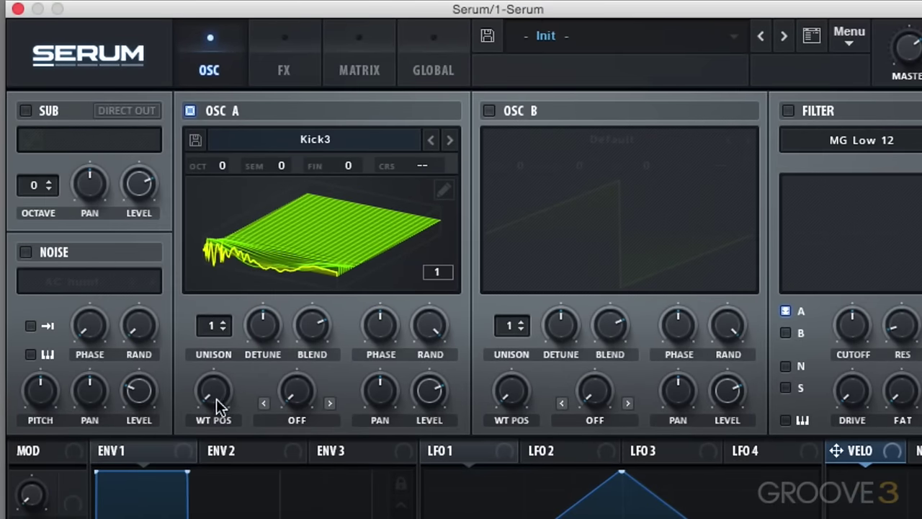
{"action": "mouse_move", "coordinate": [214, 398]}
{"action": "left_mouse_down"}
{"action": "mouse_move", "coordinate": [214, 365]}
{"action": "mouse_move", "coordinate": [206, 396]}
{"action": "mouse_move", "coordinate": [201, 359]}
{"action": "mouse_move", "coordinate": [186, 400]}
{"action": "mouse_move", "coordinate": [204, 359]}
{"action": "mouse_move", "coordinate": [201, 398]}
{"action": "mouse_move", "coordinate": [220, 397]}
{"action": "mouse_move", "coordinate": [218, 345]}
{"action": "mouse_move", "coordinate": [279, 318]}
{"action": "left_mouse_up"}
Step: Remove frames 8 through the end of the Kick3 wavetable, leaving seven frames
{"action": "left_click", "coordinate": [443, 190]}
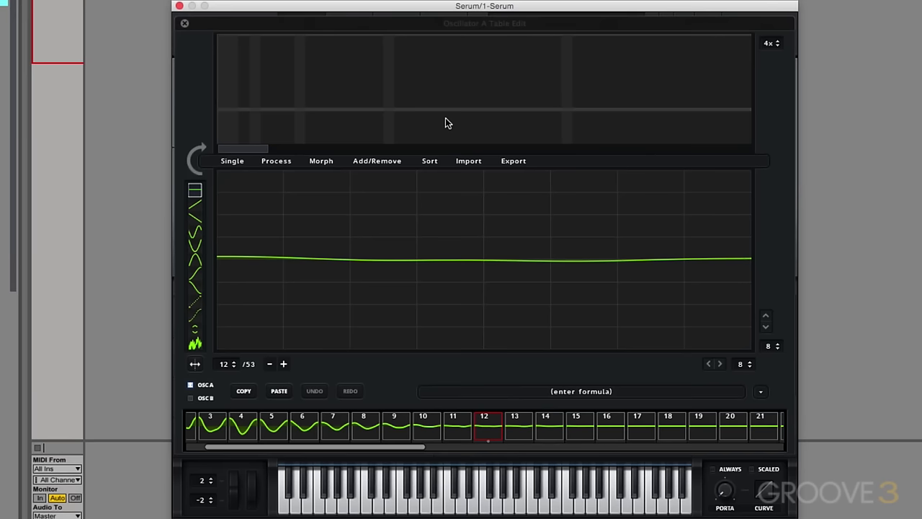
{"action": "left_click_drag", "start_coordinate": [412, 451], "coordinate": [379, 451]}
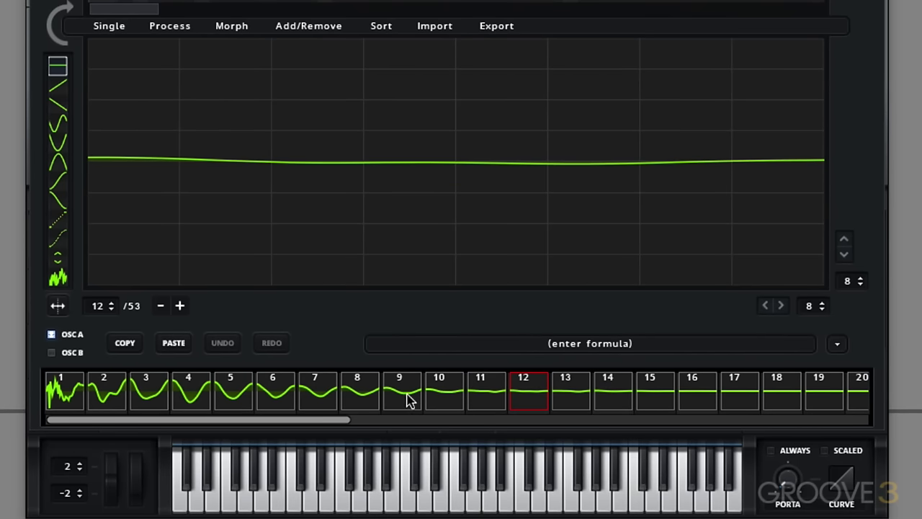
{"action": "left_click", "coordinate": [360, 402]}
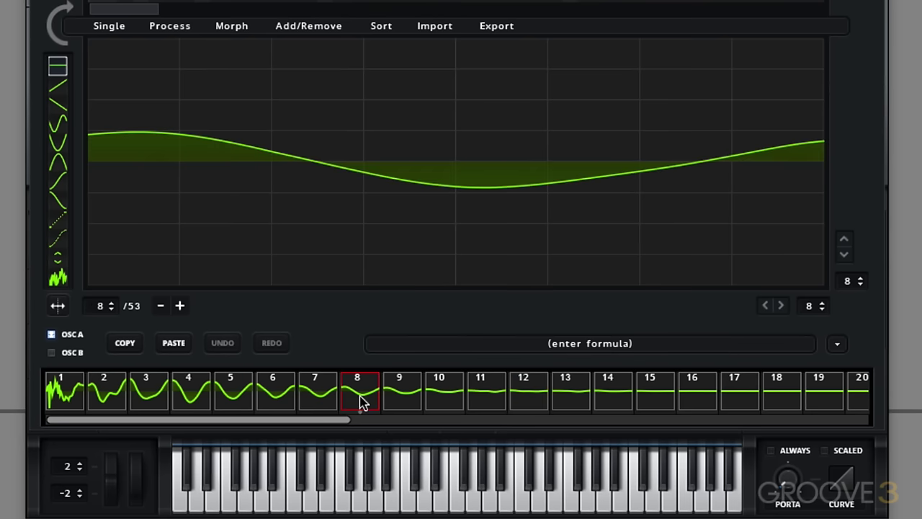
{"action": "left_click", "coordinate": [317, 32]}
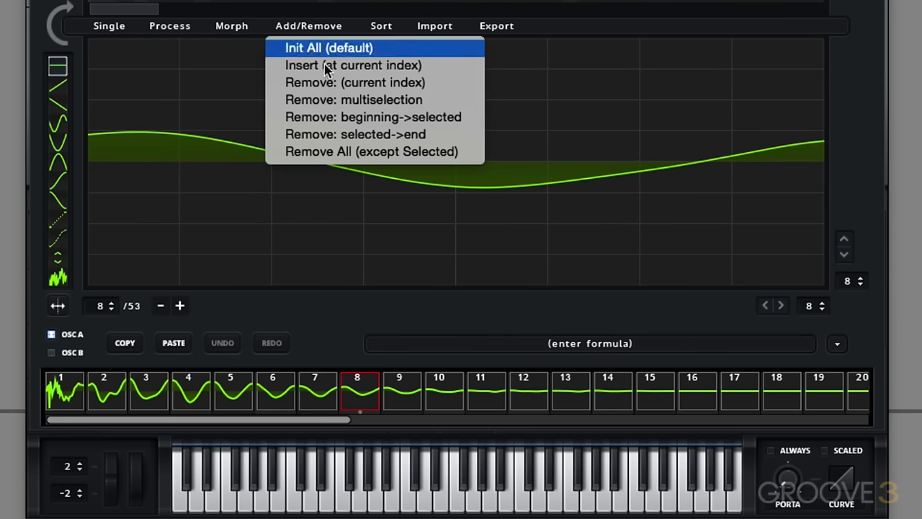
{"action": "left_click", "coordinate": [330, 135]}
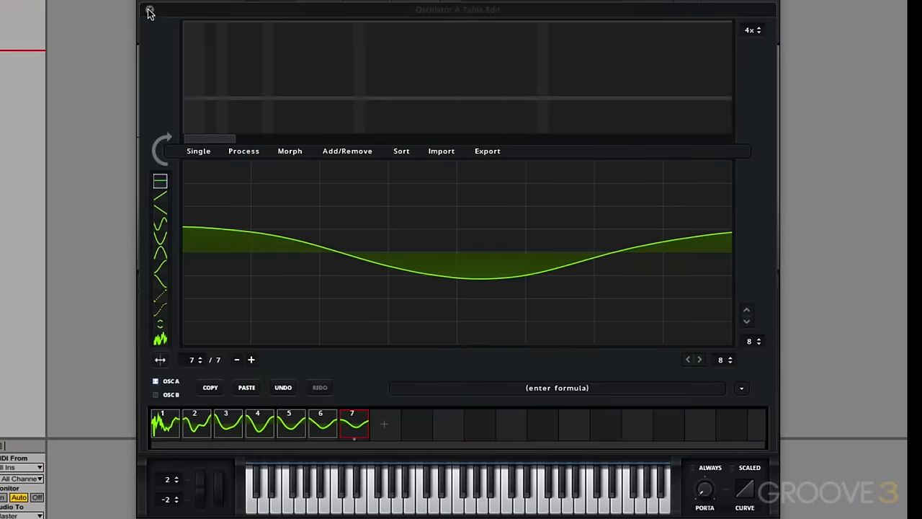
Step: Move oscillator A's WT POS back to frame 5 and reopen its Table Edit window
{"action": "left_click", "coordinate": [150, 13]}
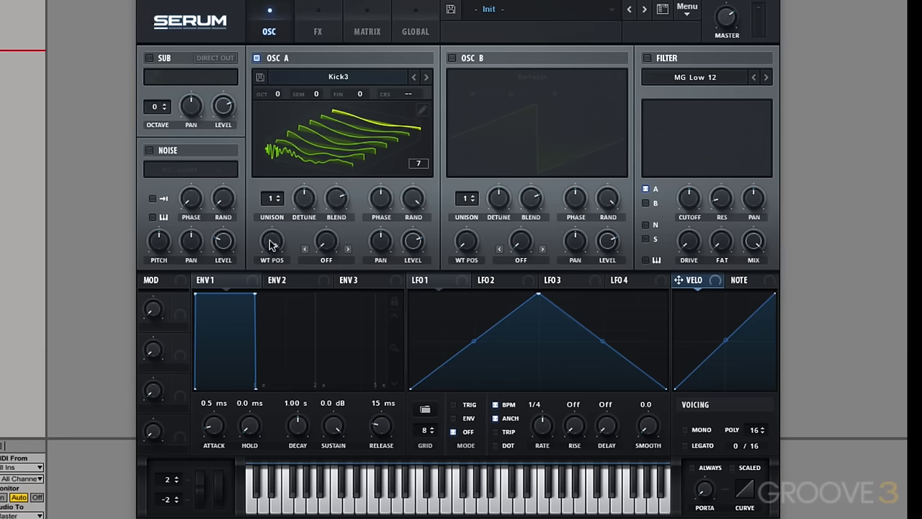
{"action": "left_click_drag", "start_coordinate": [273, 246], "coordinate": [303, 228]}
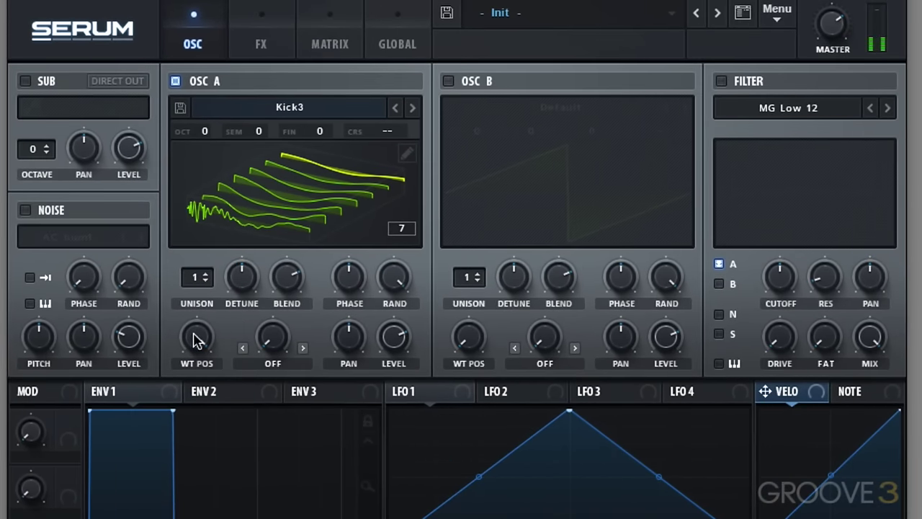
{"action": "left_click_drag", "start_coordinate": [194, 335], "coordinate": [157, 515]}
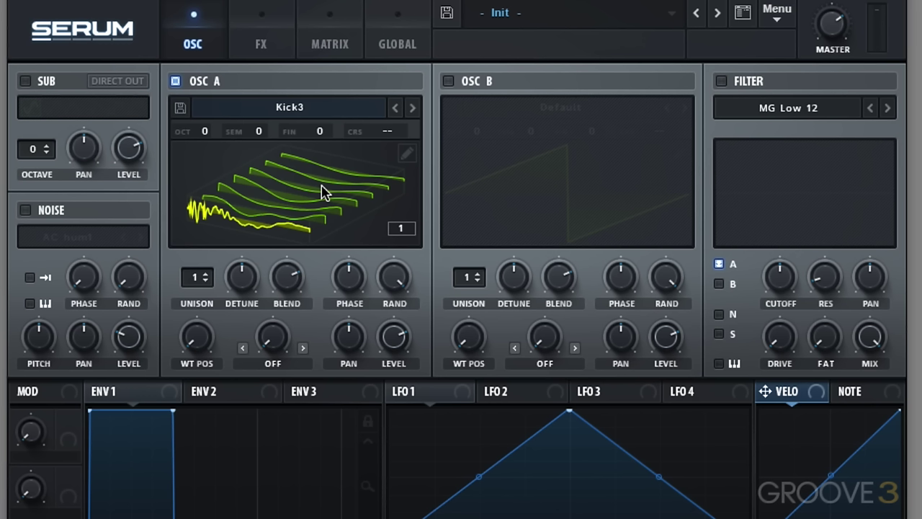
{"action": "left_click", "coordinate": [406, 153]}
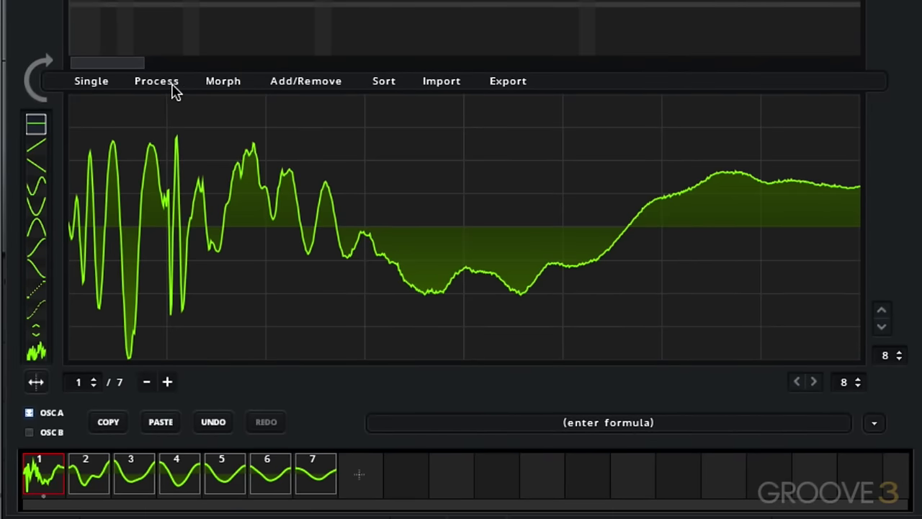
Step: Apply Remove DC Offset, then Normalize same (max. from all frames) to the seven Kick3 frames
{"action": "left_click", "coordinate": [91, 82]}
{"action": "left_click", "coordinate": [91, 82]}
{"action": "left_click", "coordinate": [165, 85]}
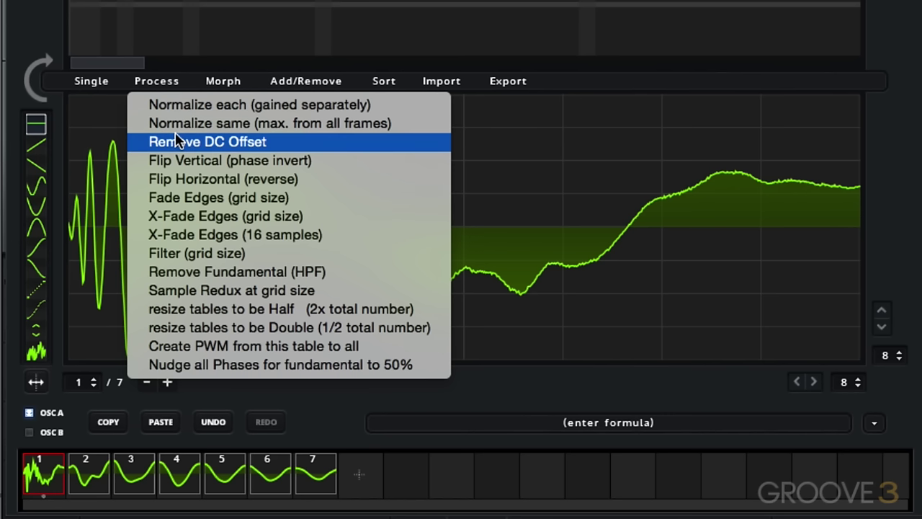
{"action": "left_click", "coordinate": [217, 145]}
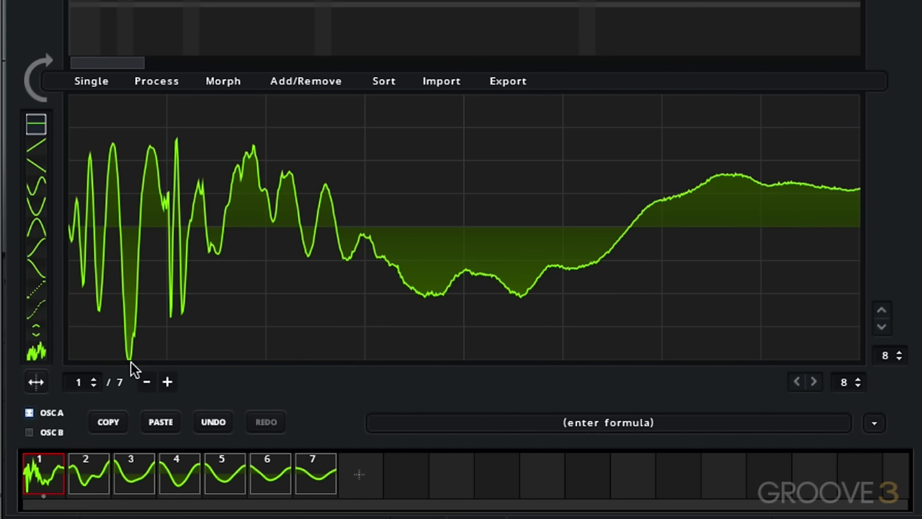
{"action": "left_click", "coordinate": [160, 86]}
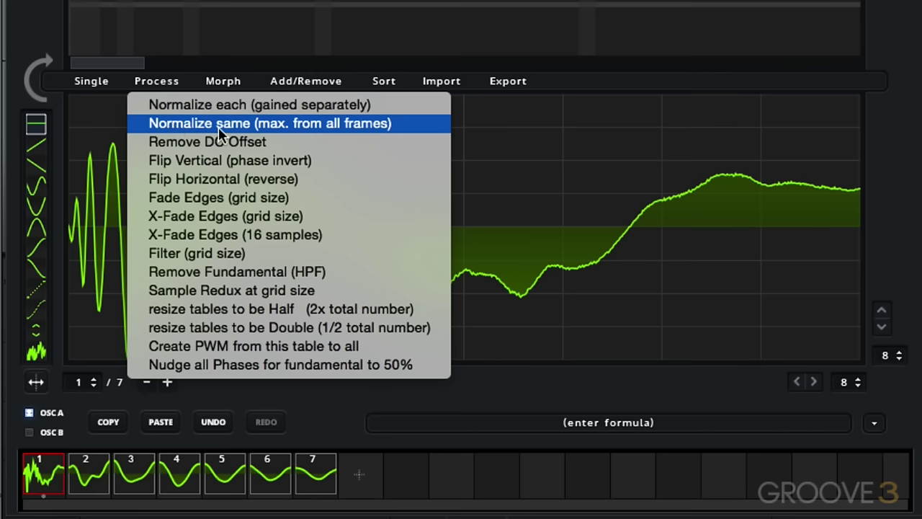
{"action": "left_click", "coordinate": [268, 130]}
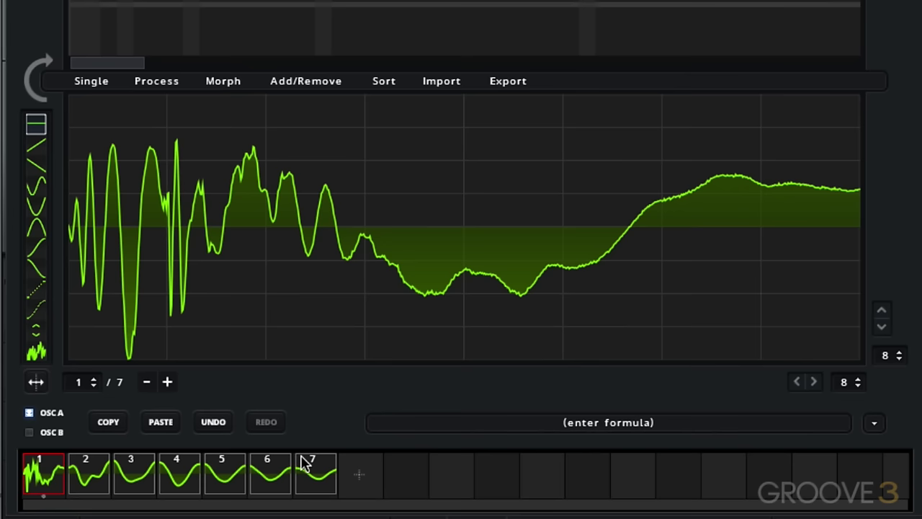
Step: Apply Morph - Spectral (zero fund.phase) to expand the Kick3 table to 256 frames
{"action": "left_click", "coordinate": [226, 85]}
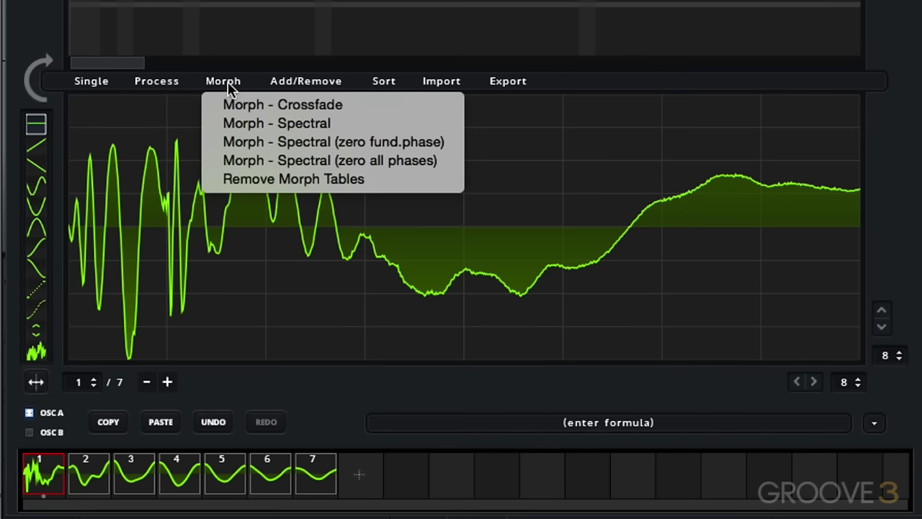
{"action": "left_click", "coordinate": [240, 144]}
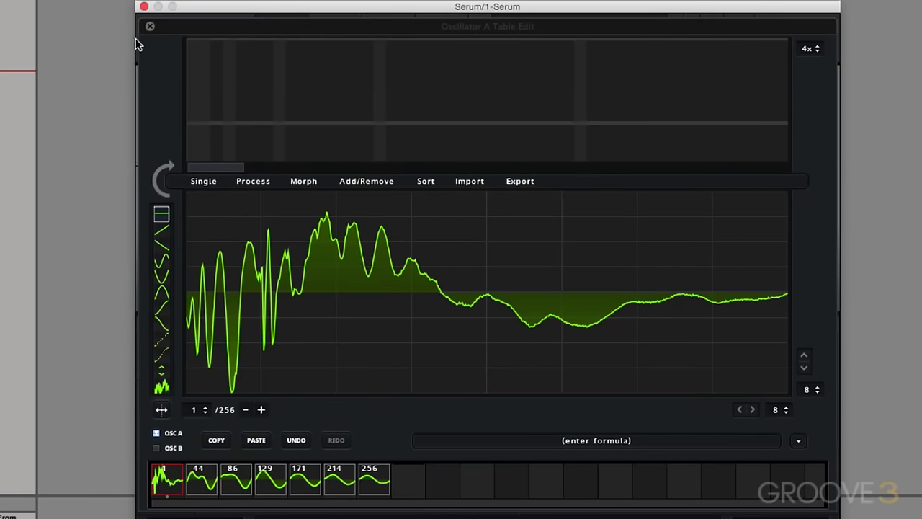
Step: Set LFO 1 to TRIG mode, route it to oscillator A's WT POS, and set its rate to one bar
{"action": "left_click", "coordinate": [150, 28]}
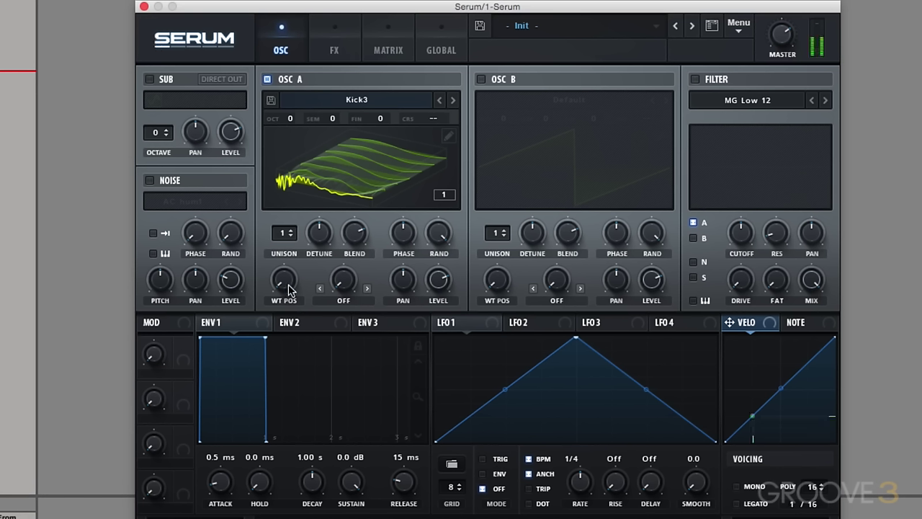
{"action": "left_click_drag", "start_coordinate": [287, 287], "coordinate": [258, 308]}
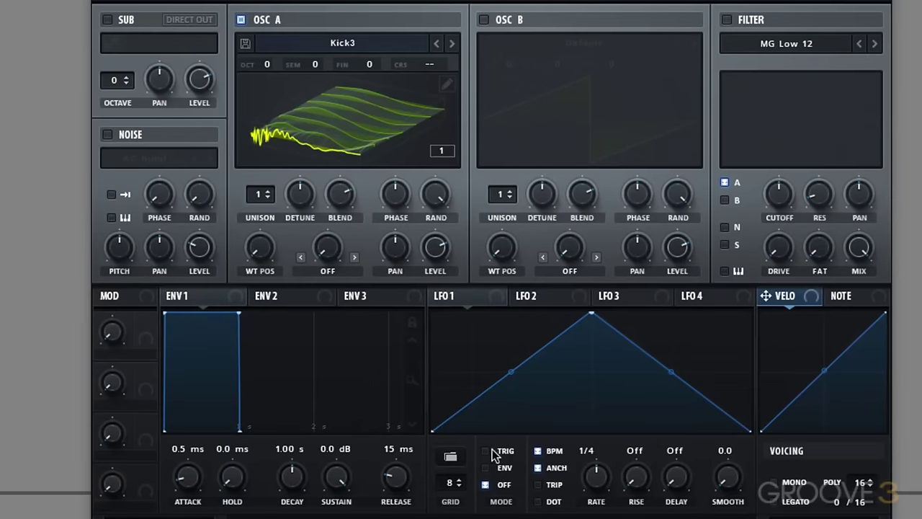
{"action": "left_click", "coordinate": [489, 459]}
{"action": "left_click_drag", "start_coordinate": [454, 300], "coordinate": [251, 256]}
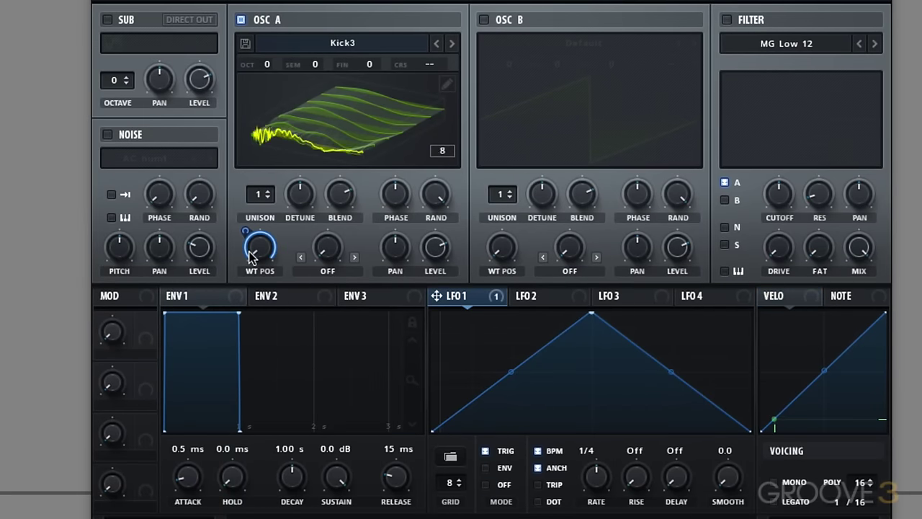
{"action": "left_click_drag", "start_coordinate": [601, 471], "coordinate": [608, 497]}
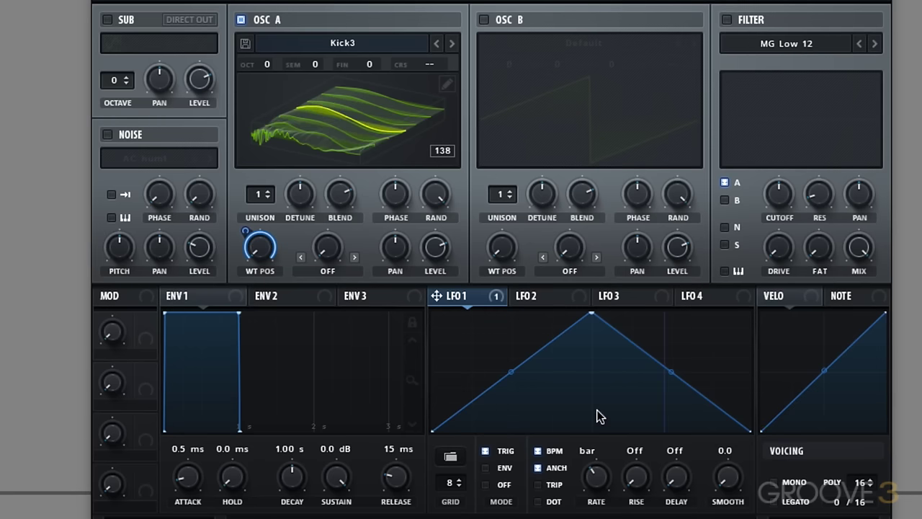
Step: Enable the MG Low 12 filter, adjust its MIX, and raise DRIVE to about 85%
{"action": "left_click", "coordinate": [727, 19]}
{"action": "left_click_drag", "start_coordinate": [859, 247], "coordinate": [859, 288]}
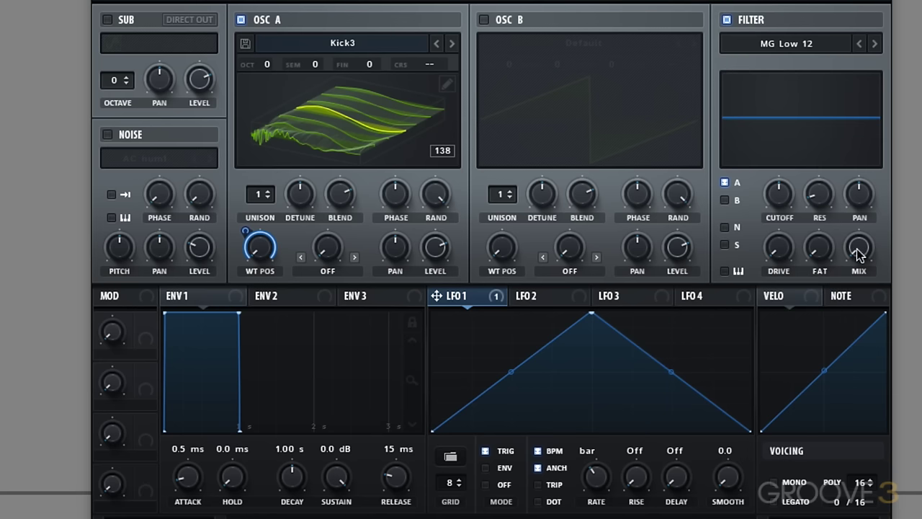
{"action": "left_click_drag", "start_coordinate": [776, 254], "coordinate": [823, 25]}
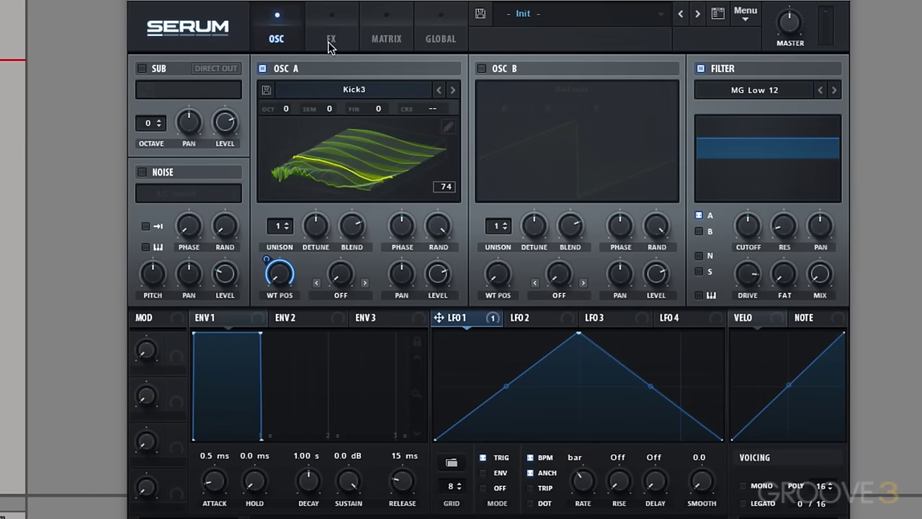
Step: Enable Reverb on the FX page and bend LFO 1's rising and falling slopes into curves
{"action": "left_click", "coordinate": [331, 36]}
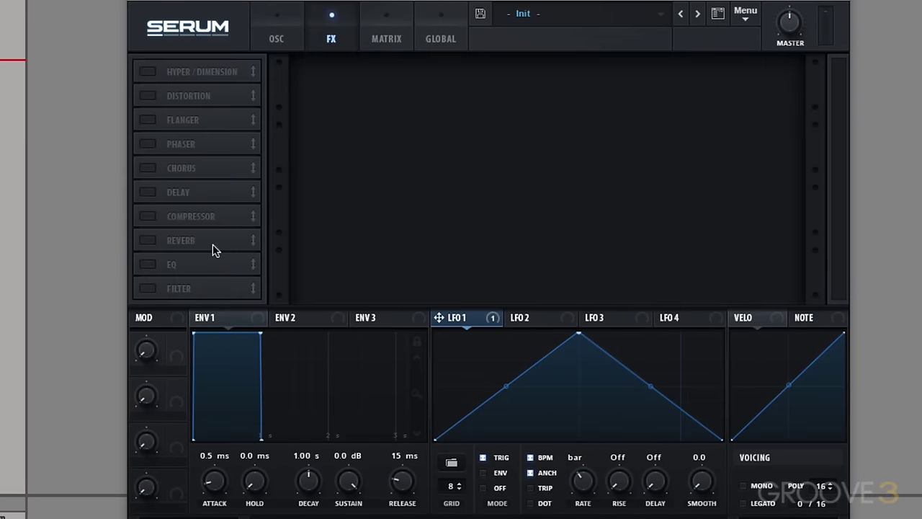
{"action": "left_click", "coordinate": [146, 240]}
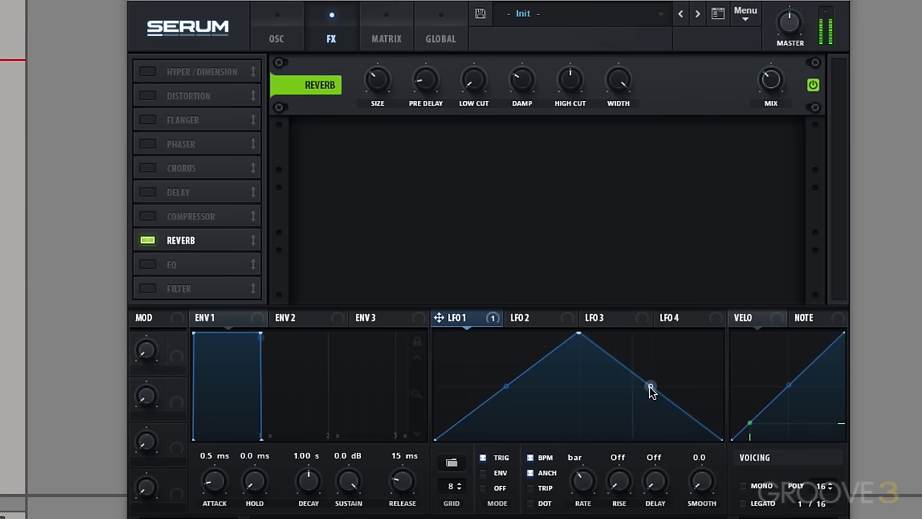
{"action": "left_click_drag", "start_coordinate": [651, 386], "coordinate": [636, 413]}
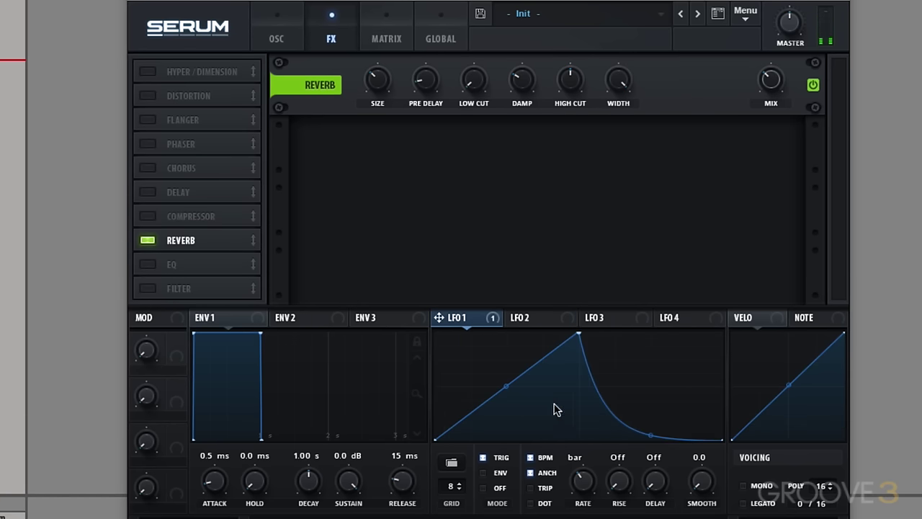
{"action": "left_click_drag", "start_coordinate": [506, 385], "coordinate": [537, 414]}
{"action": "left_click_drag", "start_coordinate": [648, 434], "coordinate": [654, 377]}
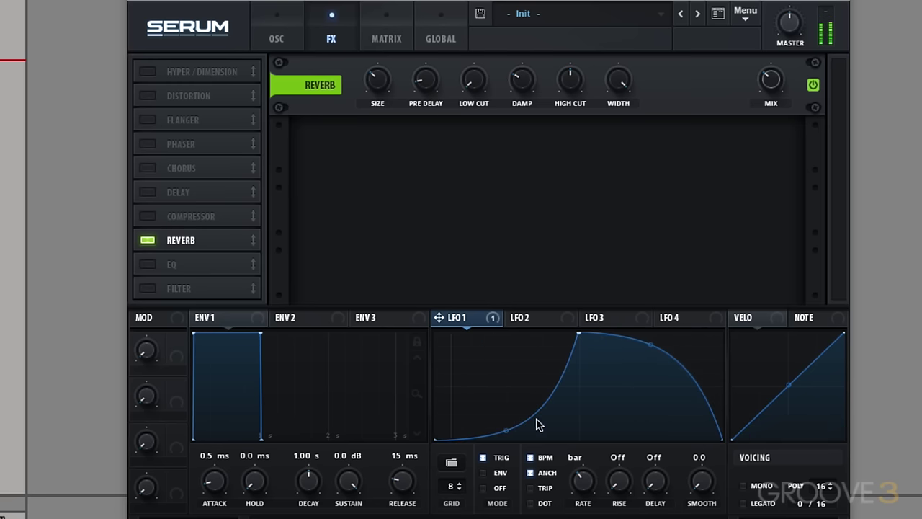
{"action": "mouse_move", "coordinate": [507, 431]}
{"action": "left_mouse_down"}
{"action": "mouse_move", "coordinate": [492, 404]}
{"action": "mouse_move", "coordinate": [507, 418]}
{"action": "left_mouse_up"}
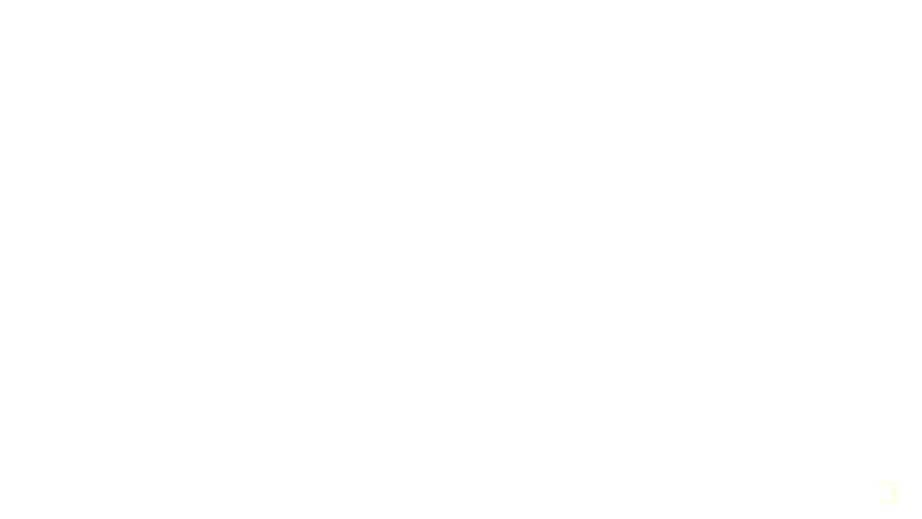
{"action": "left_click", "coordinate": [278, 36]}
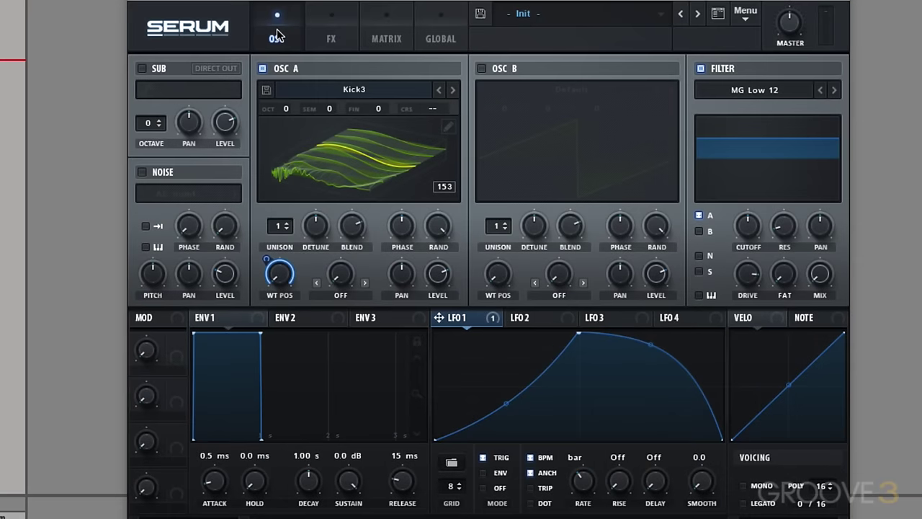